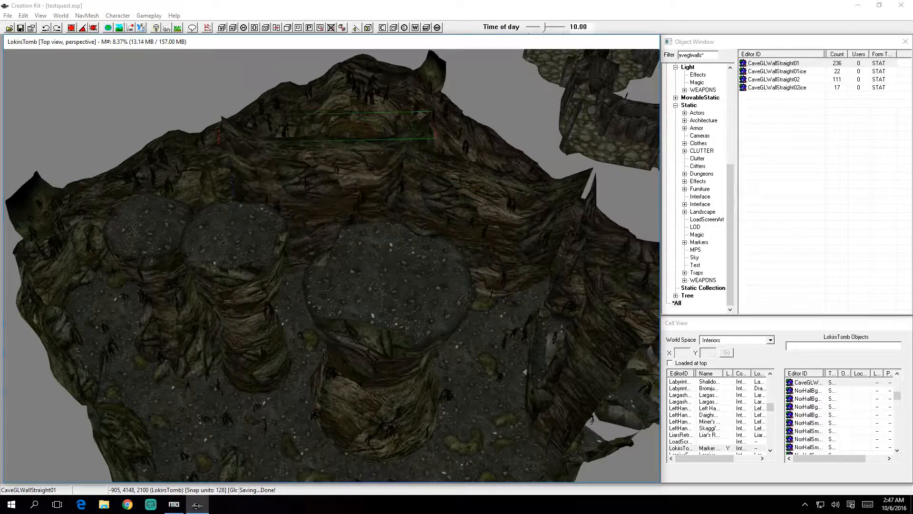
Fit the CaveGLWallStraight01 section into the cavern's back wall and position the tall rock pillars along the walls
{"action": "right_click_drag", "start_coordinate": [328, 121], "coordinate": [336, 121]}
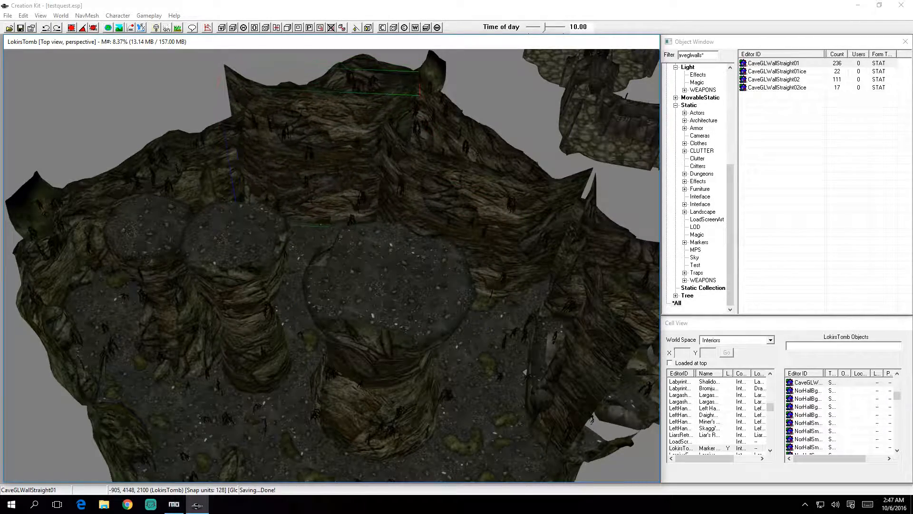
{"action": "middle_click_drag", "start_coordinate": [333, 190], "coordinate": [386, 164], "text": "shift"}
{"action": "left_click", "coordinate": [430, 285]}
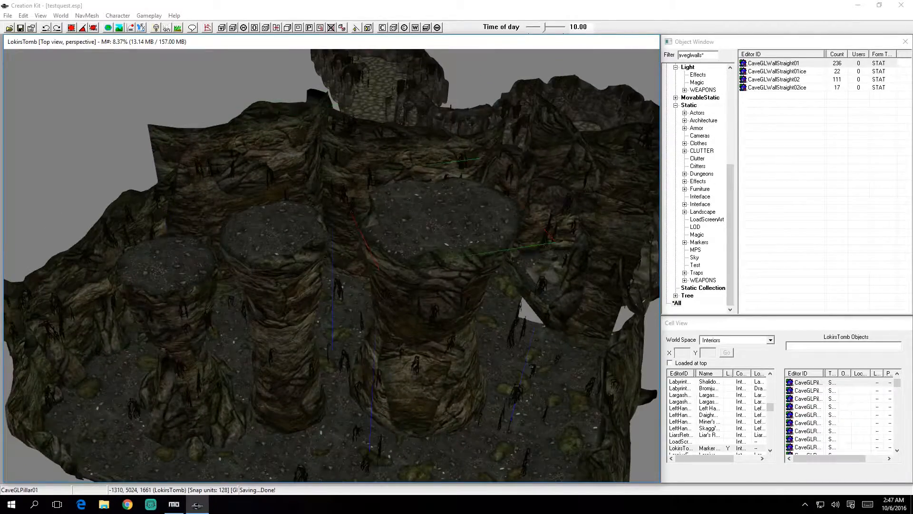
{"action": "middle_click_drag", "start_coordinate": [333, 214], "coordinate": [402, 324], "text": "shift"}
{"action": "left_click_drag", "start_coordinate": [402, 323], "coordinate": [449, 295]}
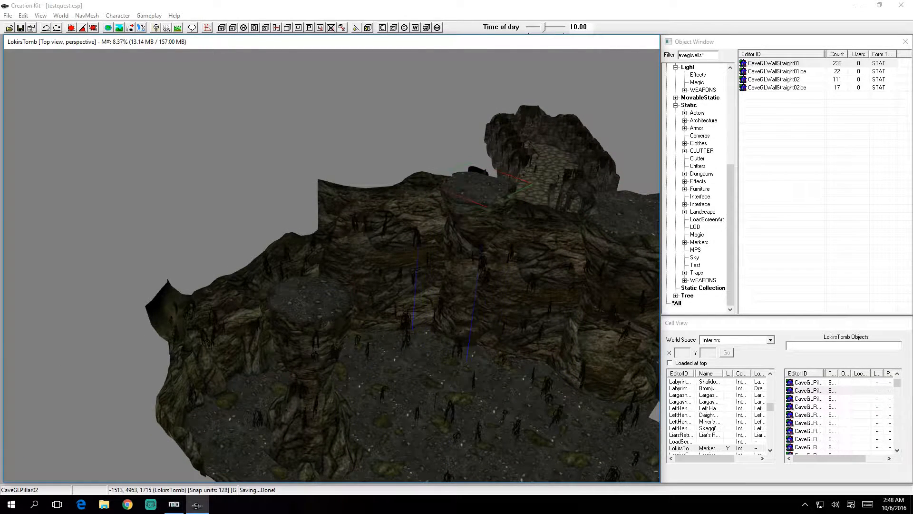
{"action": "left_click_drag", "start_coordinate": [309, 355], "coordinate": [334, 262]}
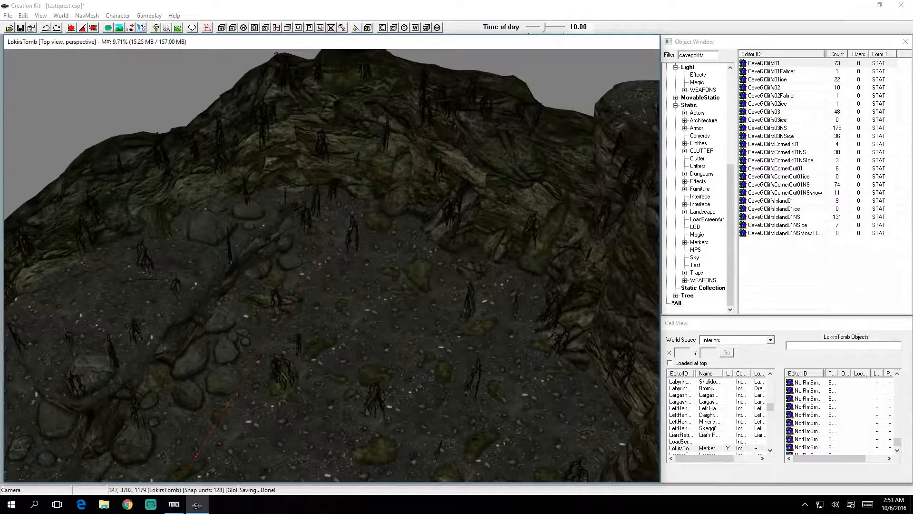
Add a CaveGCliffsCornerOut01NS piece to the cavern floor and align it beside the cliff ledge
{"action": "left_click", "coordinate": [778, 185]}
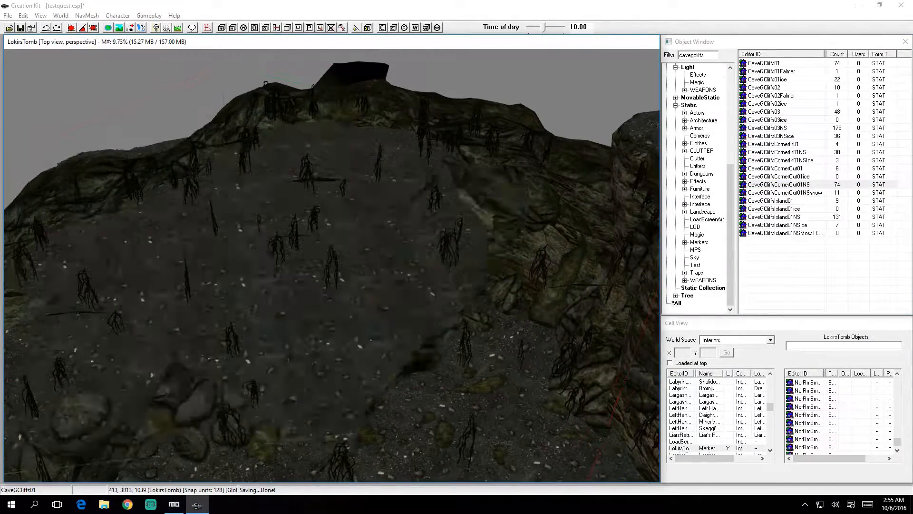
{"action": "scroll", "coordinate": [332, 263], "scroll_direction": "down", "scroll_amount": 3}
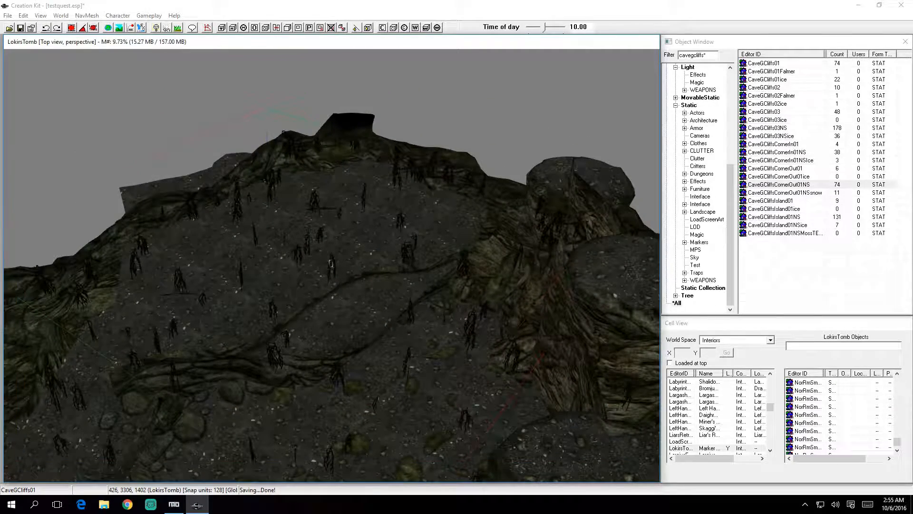
{"action": "left_click_drag", "start_coordinate": [264, 230], "coordinate": [273, 307]}
{"action": "middle_click_drag", "start_coordinate": [331, 266], "coordinate": [382, 185], "text": "shift"}
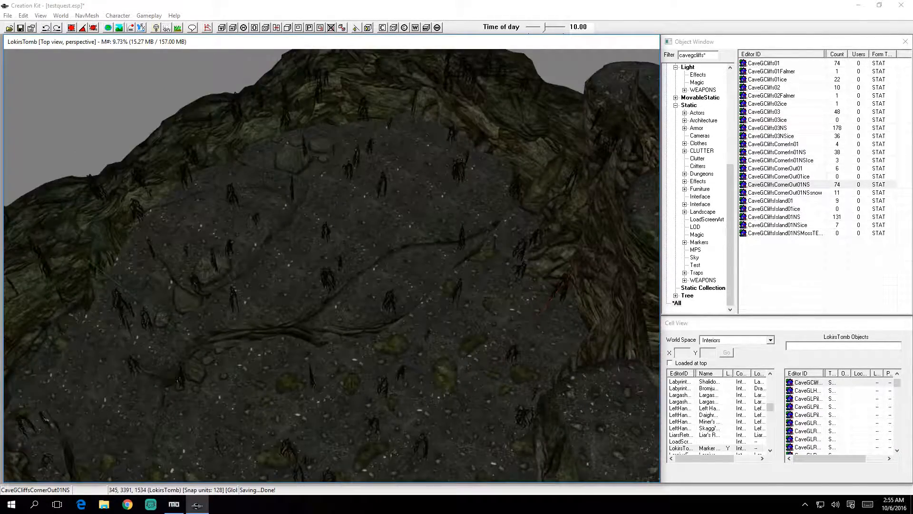
{"action": "middle_click_drag", "start_coordinate": [332, 266], "coordinate": [442, 171], "text": "shift"}
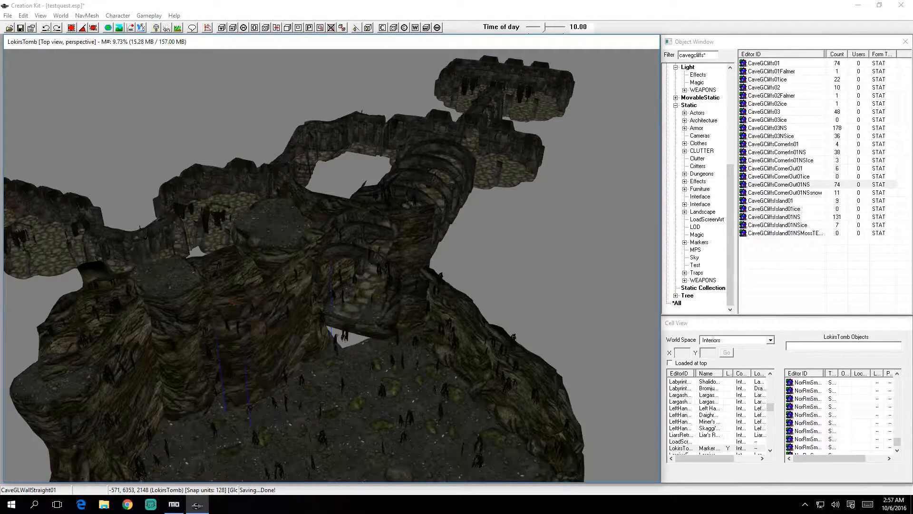
Position the CaveGLWallStraight01 sections around the tunnel entrance and set the CaveGCliffs01 ledge in front of the tunnel
{"action": "middle_click_drag", "start_coordinate": [332, 265], "coordinate": [409, 281], "text": "shift"}
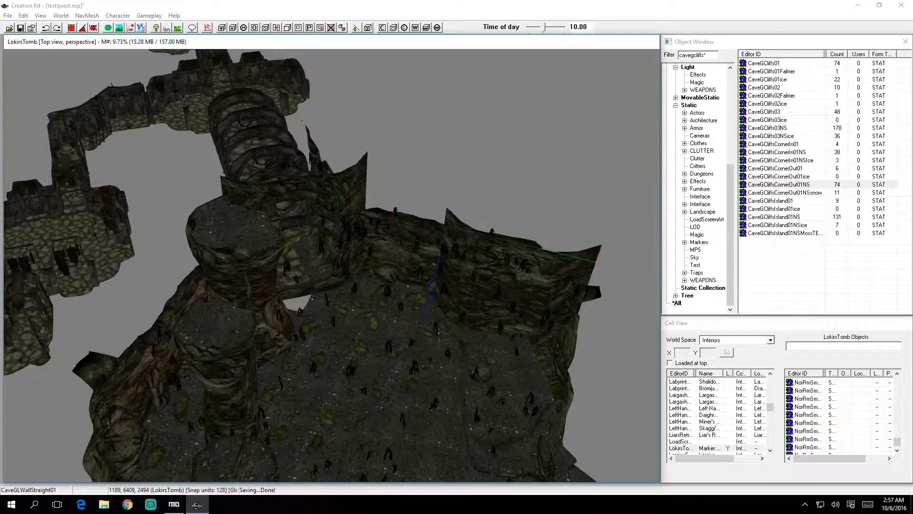
{"action": "middle_click_drag", "start_coordinate": [332, 265], "coordinate": [405, 252], "text": "shift"}
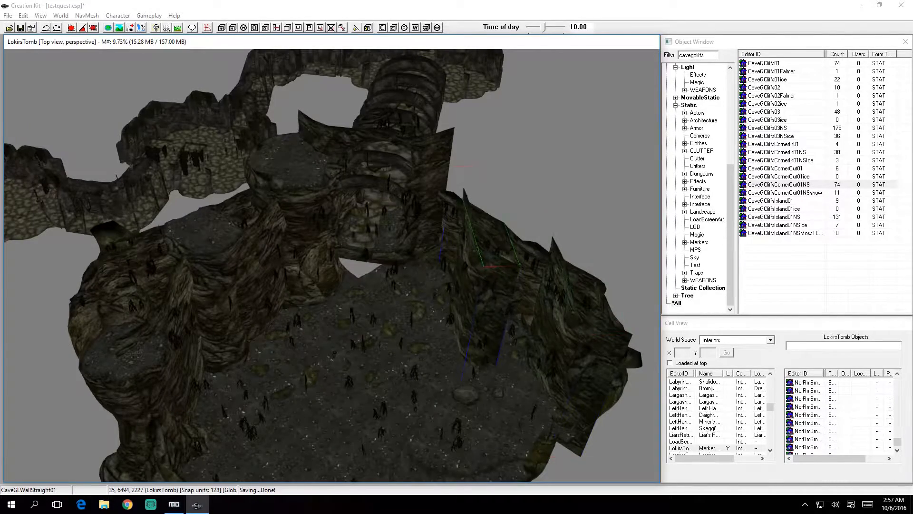
{"action": "middle_click_drag", "start_coordinate": [404, 252], "coordinate": [443, 286], "text": "shift"}
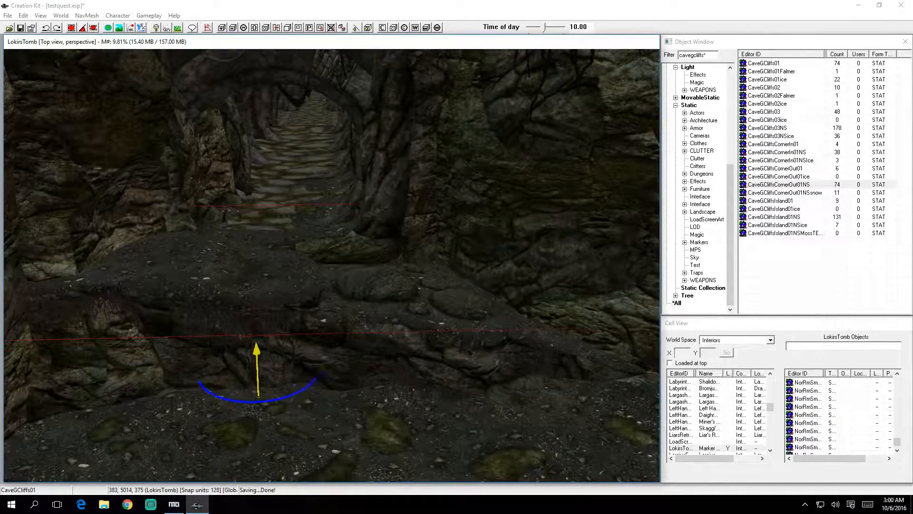
{"action": "middle_click_drag", "start_coordinate": [333, 276], "coordinate": [324, 257], "text": "shift"}
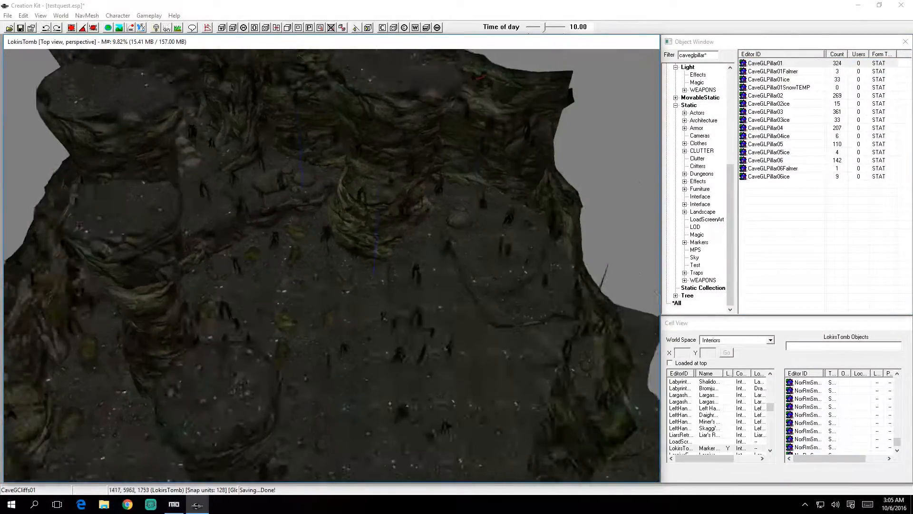
Move the cave pillars into place along the walls and across the floor of the cavern
{"action": "middle_click_drag", "start_coordinate": [333, 229], "coordinate": [323, 285], "text": "shift"}
{"action": "left_click_drag", "start_coordinate": [404, 186], "coordinate": [415, 97]}
{"action": "middle_click_drag", "start_coordinate": [415, 97], "coordinate": [285, 96], "text": "shift"}
{"action": "left_click_drag", "start_coordinate": [253, 81], "coordinate": [383, 85]}
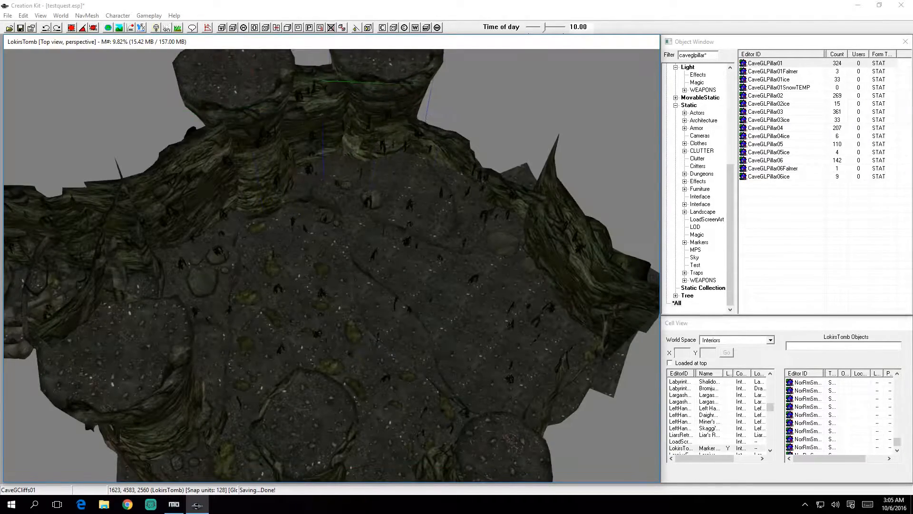
{"action": "middle_click_drag", "start_coordinate": [383, 86], "coordinate": [181, 210], "text": "shift"}
{"action": "middle_click_drag", "start_coordinate": [286, 200], "coordinate": [419, 309], "text": "shift"}
{"action": "middle_click_drag", "start_coordinate": [333, 266], "coordinate": [352, 271], "text": "shift"}
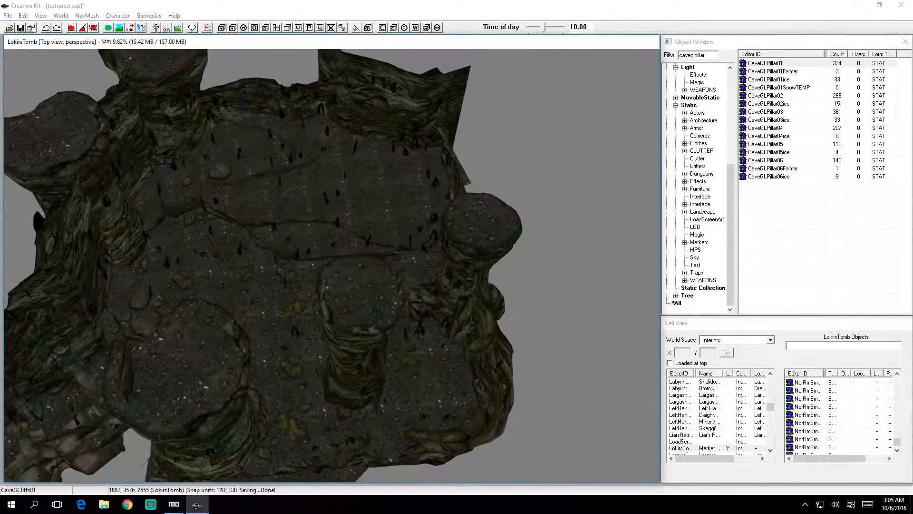
{"action": "left_click_drag", "start_coordinate": [360, 285], "coordinate": [329, 79]}
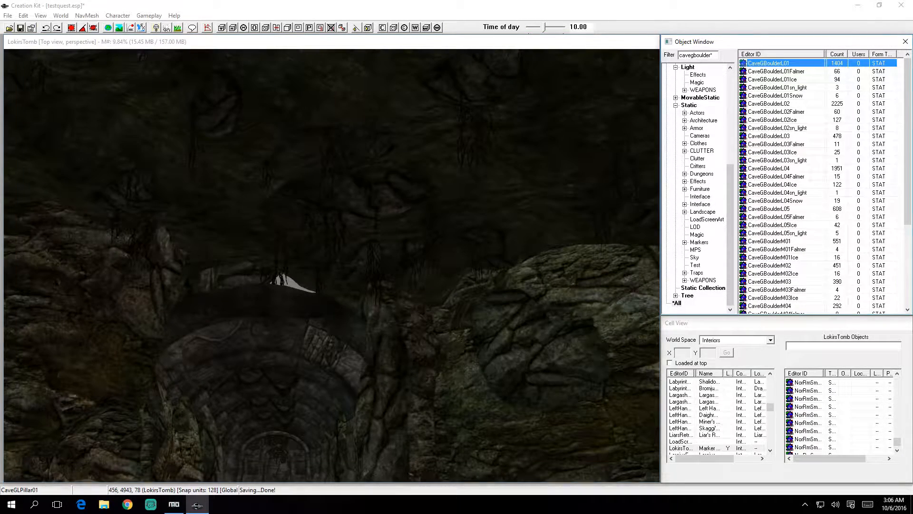
Place a CaveGBoulderL01 and a CaveGBoulderL04 at the gap above the tunnel's stone archway
{"action": "left_click_drag", "start_coordinate": [768, 64], "coordinate": [255, 290]}
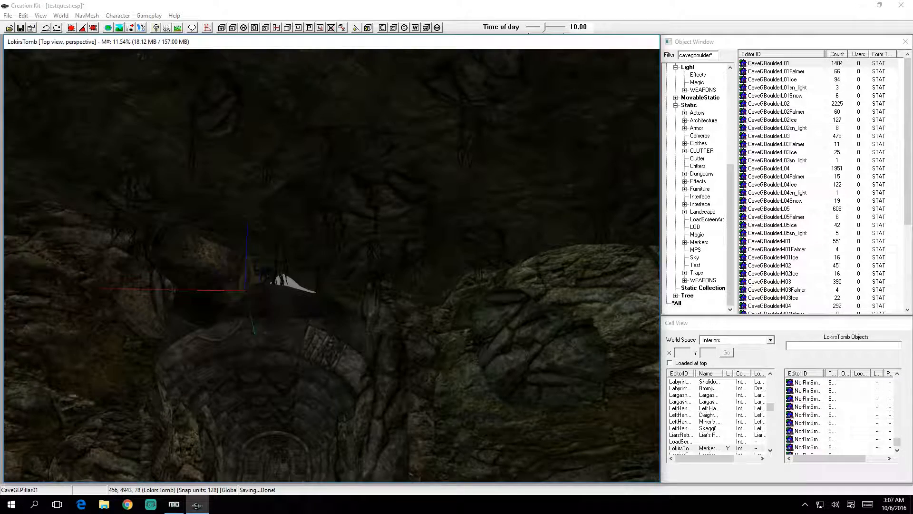
{"action": "left_click", "coordinate": [769, 168]}
{"action": "left_click_drag", "start_coordinate": [768, 169], "coordinate": [286, 285]}
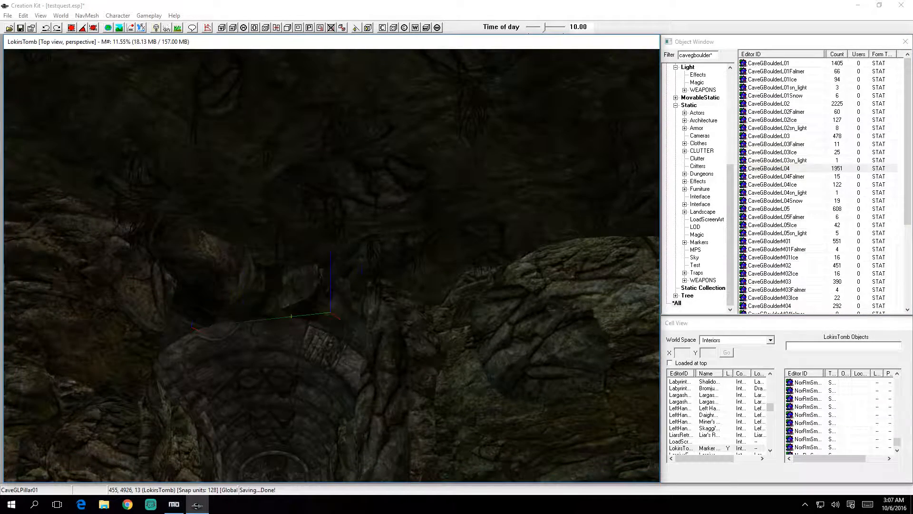
Move and rotate the boulders above the stone archway to cover the opening between the arch and the cave wall
{"action": "left_click_drag", "start_coordinate": [266, 328], "coordinate": [324, 286]}
{"action": "key", "text": "e"}
{"action": "mouse_move", "coordinate": [304, 339]}
{"action": "left_mouse_down"}
{"action": "mouse_move", "coordinate": [285, 336]}
{"action": "mouse_move", "coordinate": [291, 349]}
{"action": "mouse_move", "coordinate": [312, 355]}
{"action": "mouse_move", "coordinate": [311, 375]}
{"action": "mouse_move", "coordinate": [302, 339]}
{"action": "left_mouse_up"}
{"action": "key", "text": "w"}
{"action": "scroll", "coordinate": [311, 309], "scroll_direction": "down", "scroll_amount": 5}
{"action": "left_click_drag", "start_coordinate": [286, 238], "coordinate": [304, 214]}
{"action": "scroll", "coordinate": [311, 286], "scroll_direction": "up", "scroll_amount": 5}
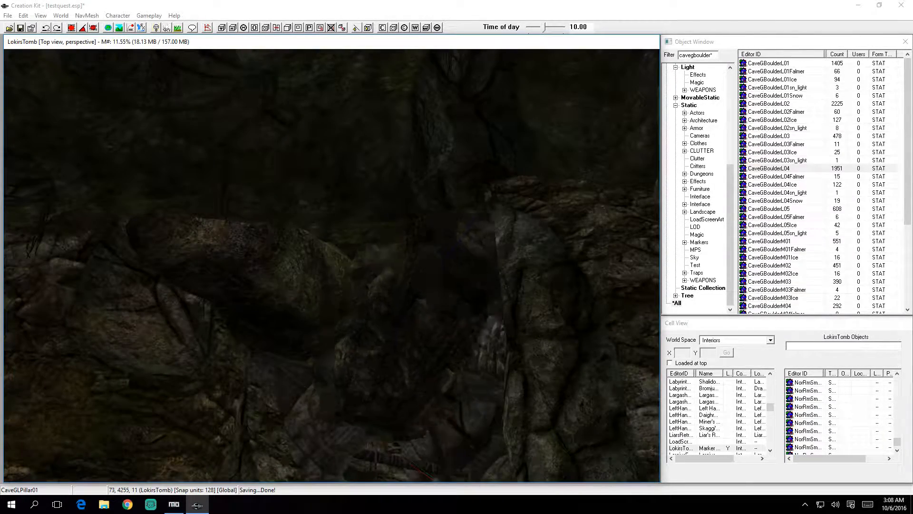
{"action": "left_click_drag", "start_coordinate": [395, 286], "coordinate": [347, 276]}
{"action": "middle_click_drag", "start_coordinate": [347, 276], "coordinate": [395, 285], "text": "shift"}
{"action": "left_click_drag", "start_coordinate": [395, 285], "coordinate": [428, 281]}
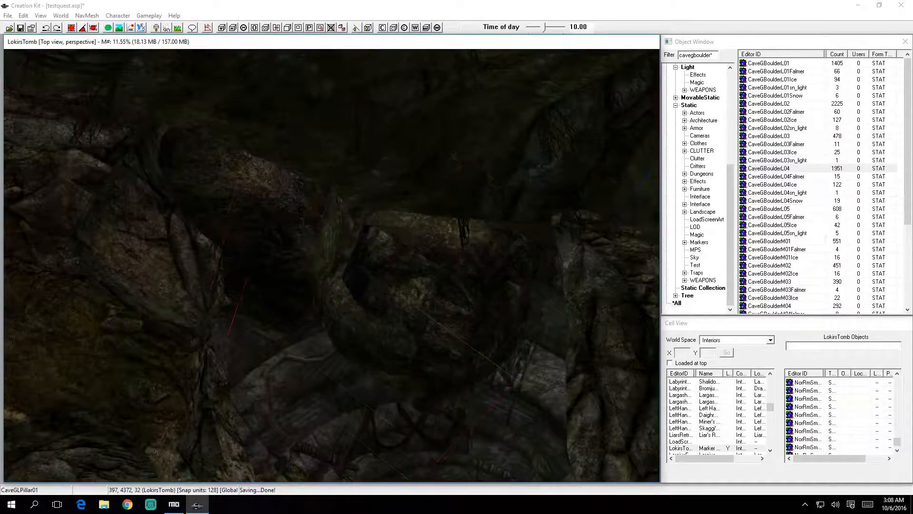
{"action": "scroll", "coordinate": [331, 265], "scroll_direction": "down", "scroll_amount": 5}
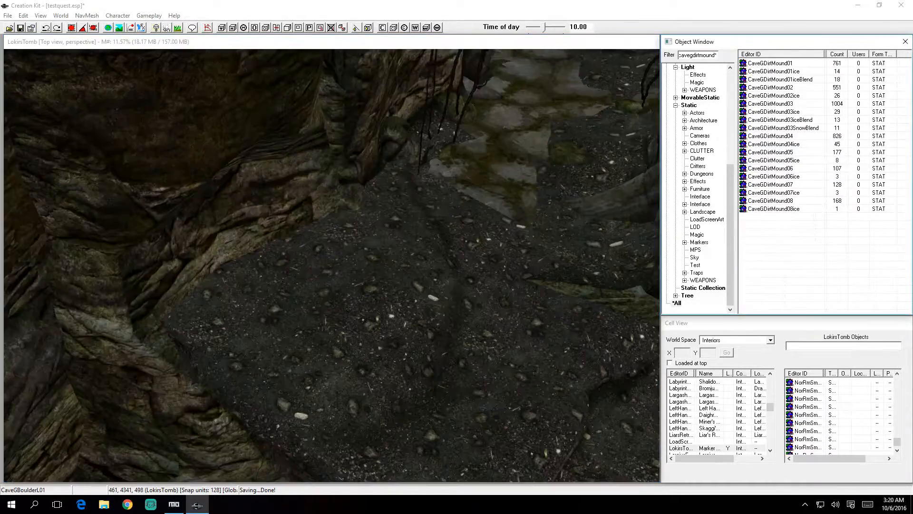
Add a CaveGDirtMound01 near the base of the cave wall and a CaveGRockPileS01 on the floor below the ledge
{"action": "left_click_drag", "start_coordinate": [771, 64], "coordinate": [493, 235]}
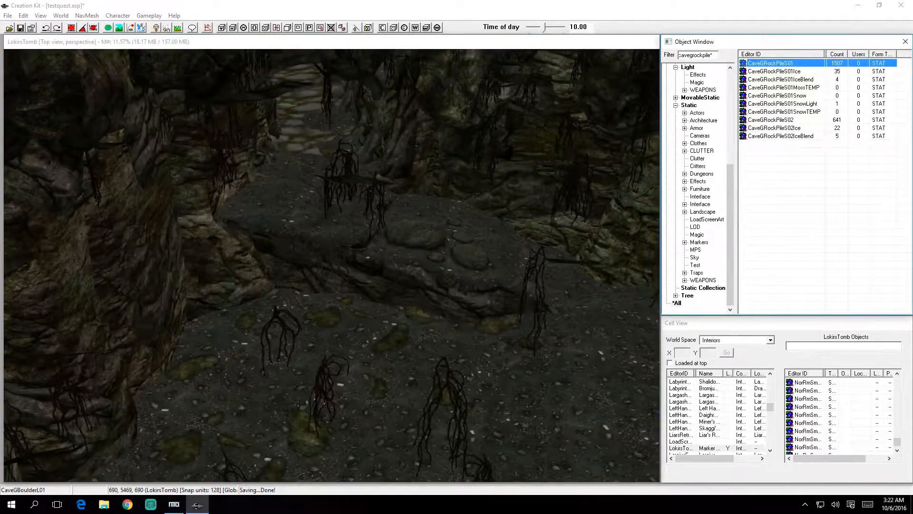
{"action": "left_click_drag", "start_coordinate": [770, 64], "coordinate": [497, 312]}
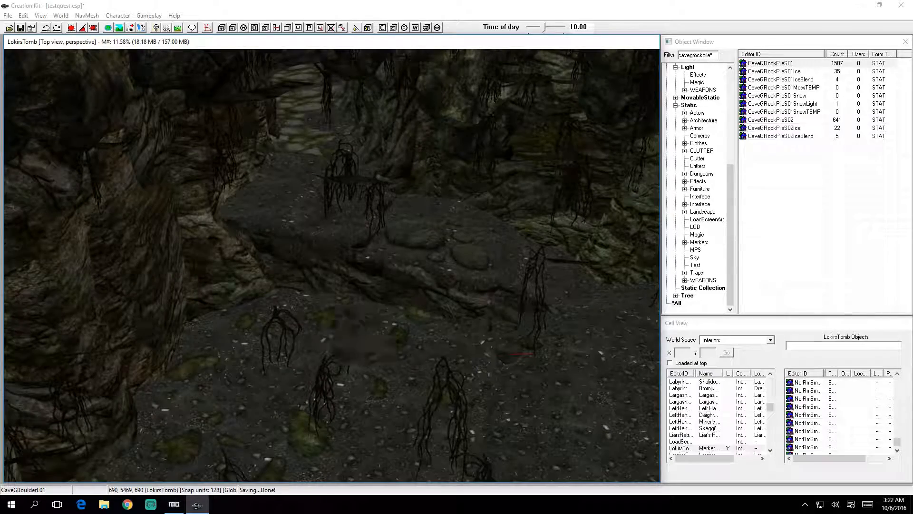
{"action": "key", "text": "shift"}
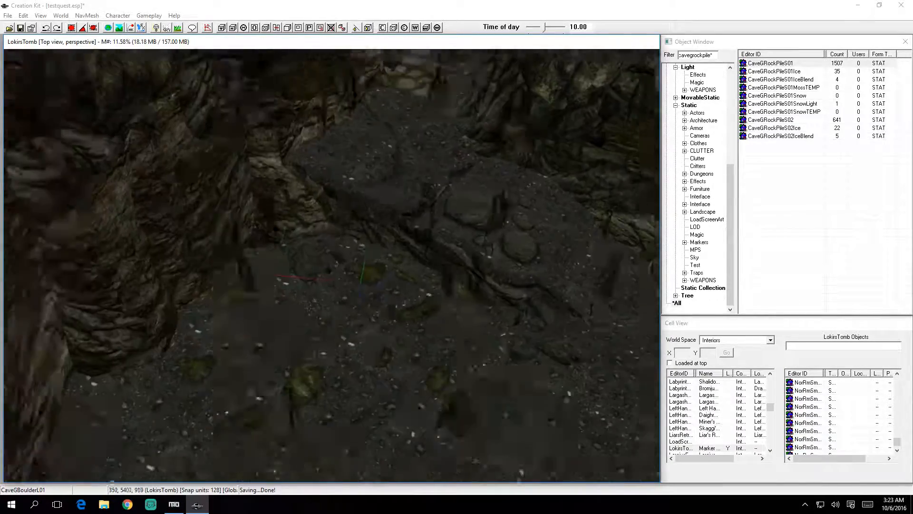
Add a CaveGRockPileS02 to the cavern floor between the rock wall and the ledge
{"action": "left_click", "coordinate": [770, 120]}
{"action": "left_click_drag", "start_coordinate": [771, 120], "coordinate": [476, 281]}
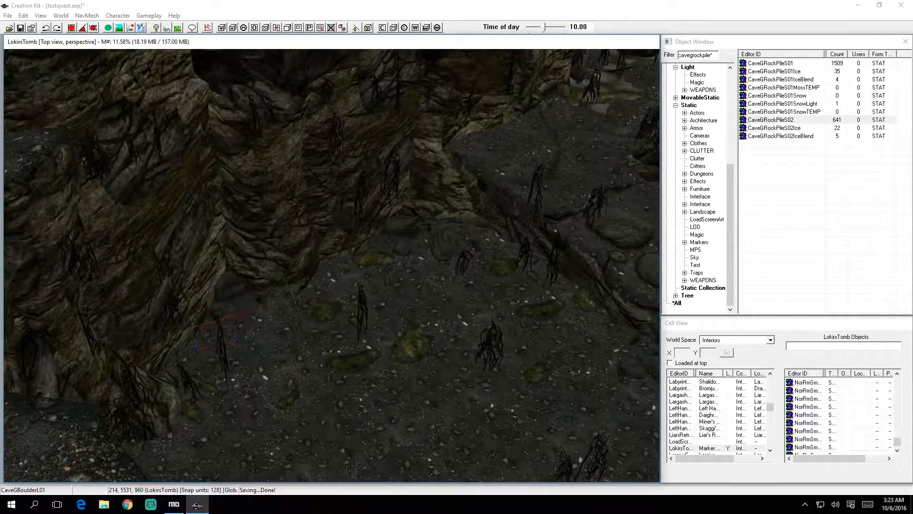
{"action": "key", "text": "shift"}
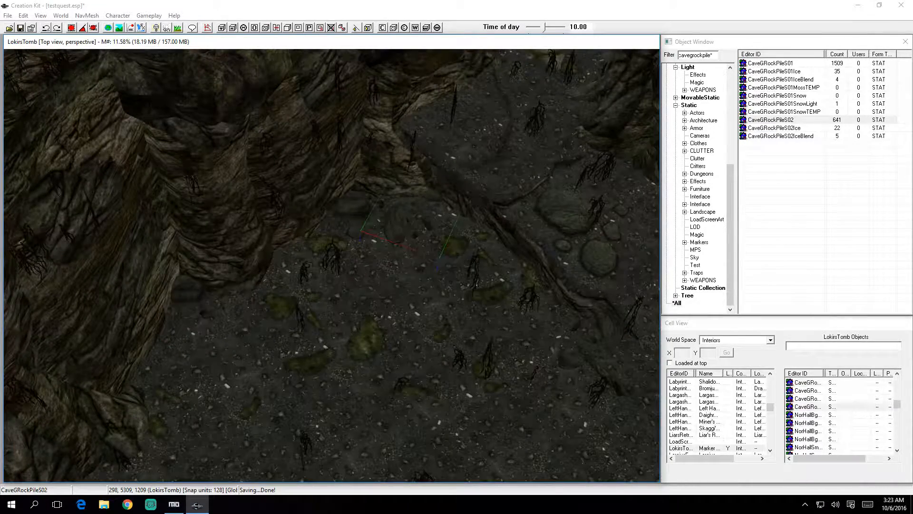